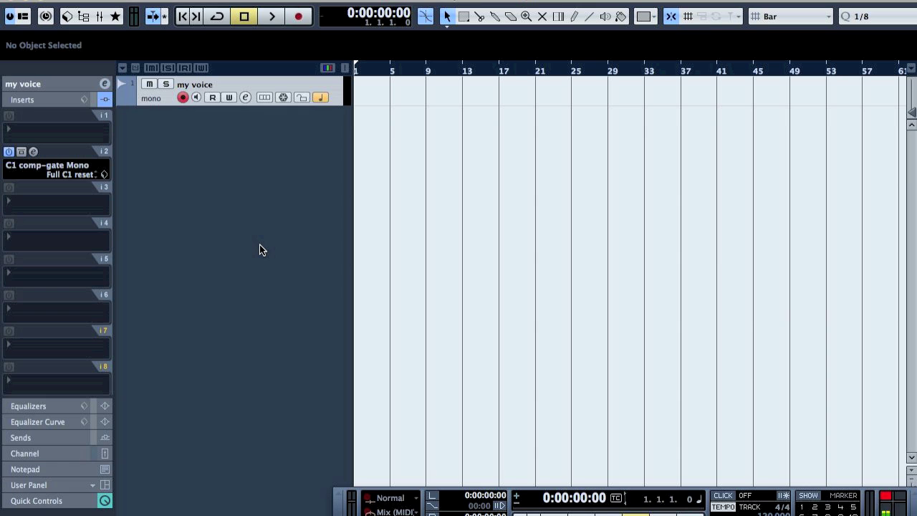
Step: Add one instrument track that uses the TAL-Elek7ro-II synth
right_click(189, 134)
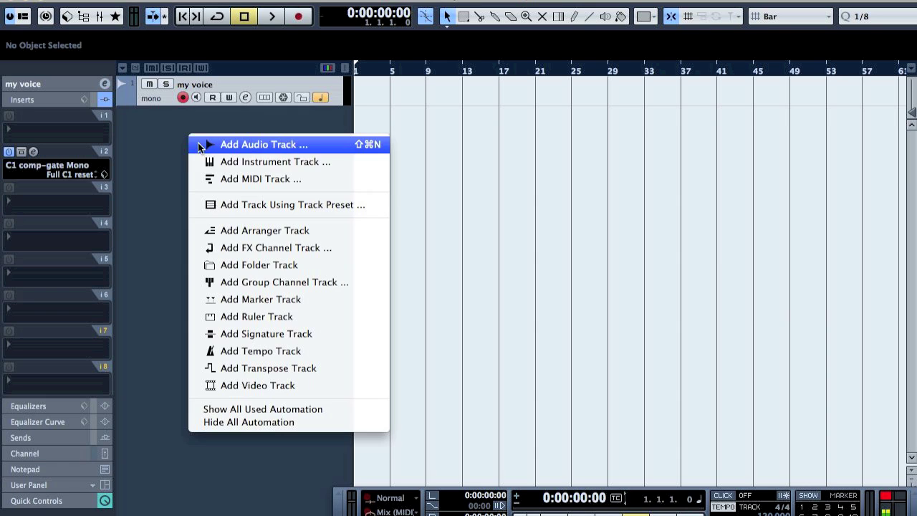
click(259, 166)
click(410, 285)
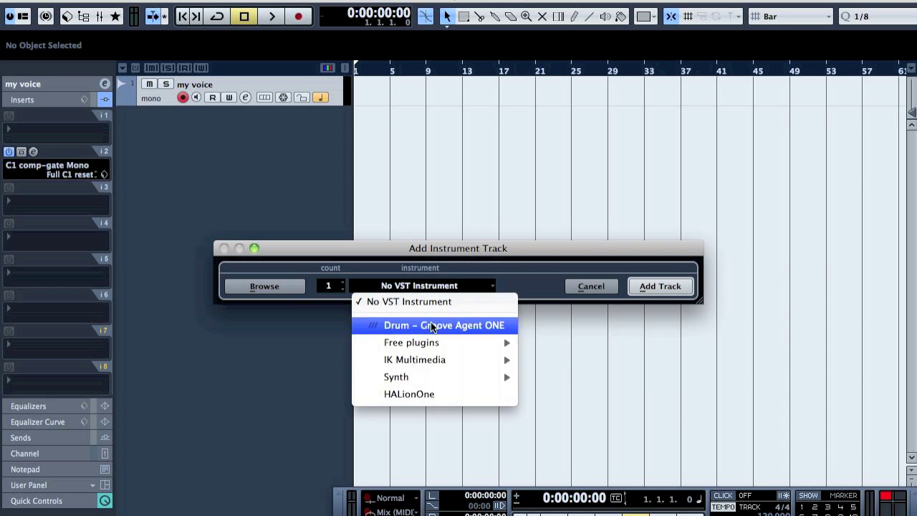
mouse_move(475, 358)
mouse_move(470, 338)
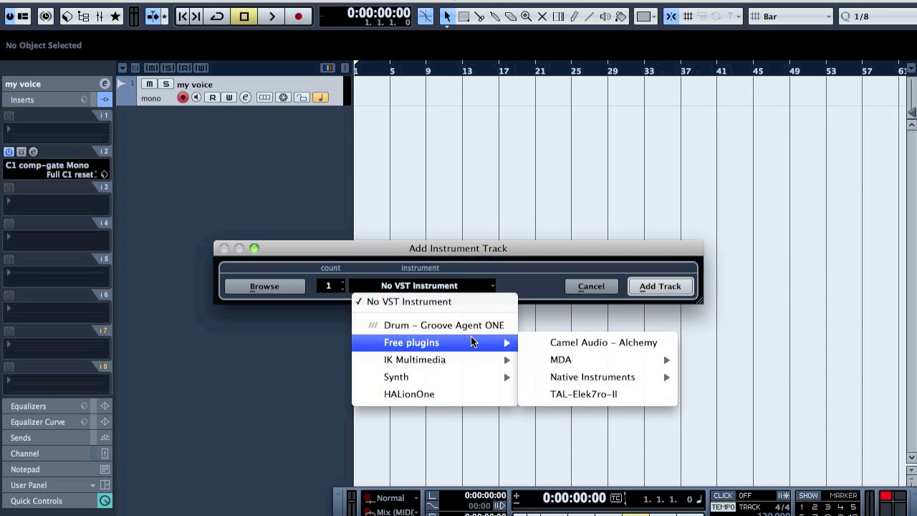
click(637, 397)
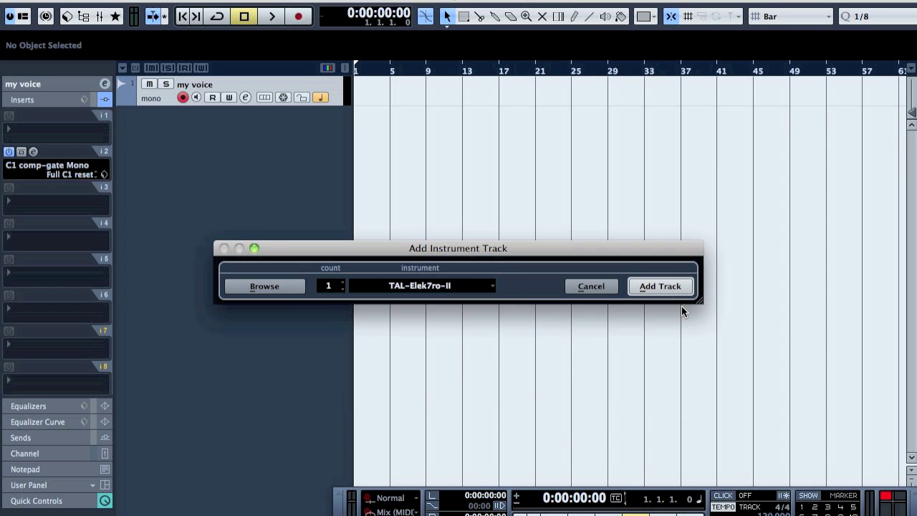
click(668, 291)
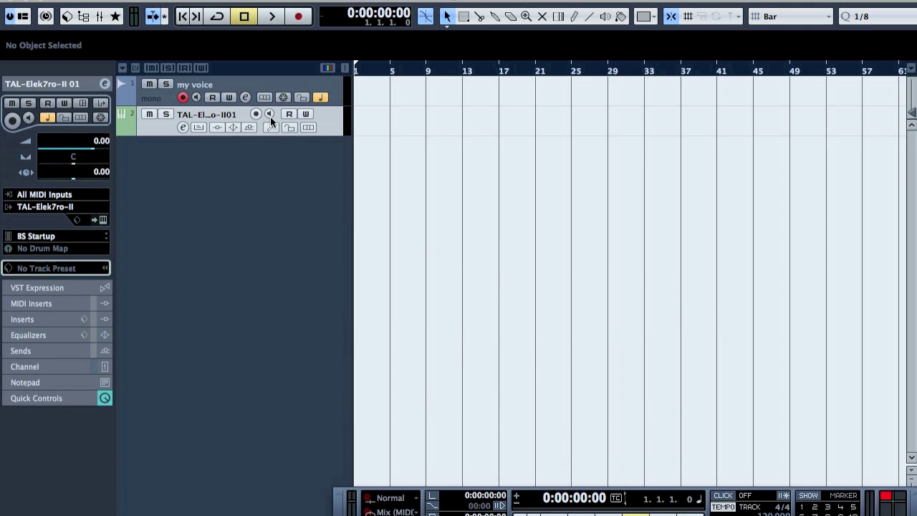
Step: Open the TAL-Elek7ro-II synth's interface from its channel settings and close the channel settings window
click(105, 84)
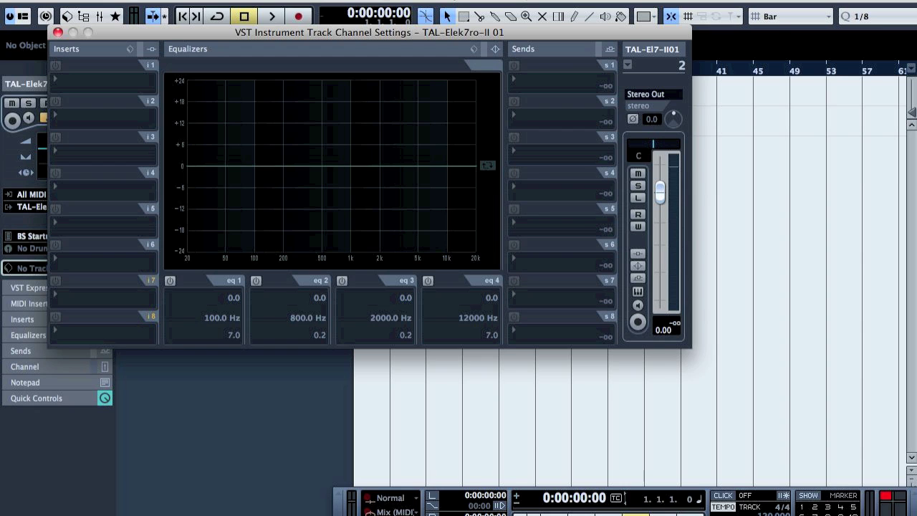
click(638, 291)
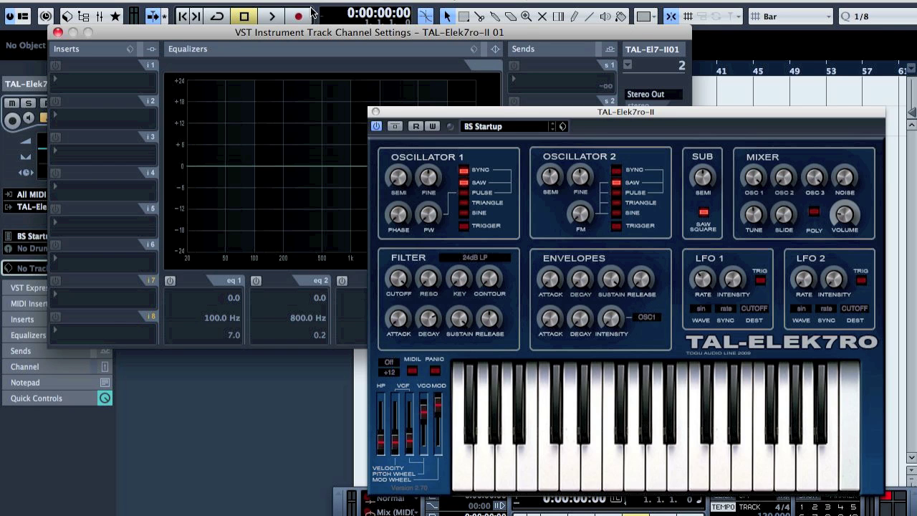
click(58, 32)
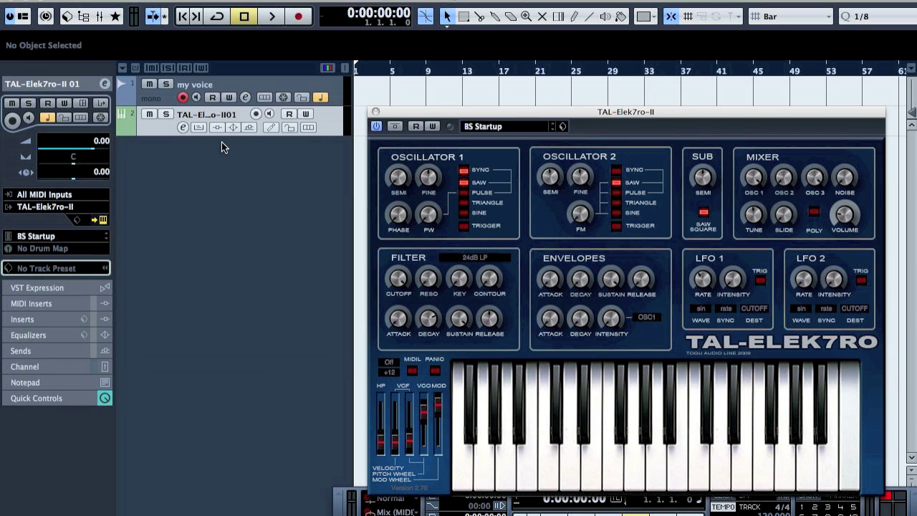
Step: Audition the synth by monitoring its track and playing test notes on the virtual keyboard, and turn monitoring off again
click(268, 113)
key(alt+k)
key(h)
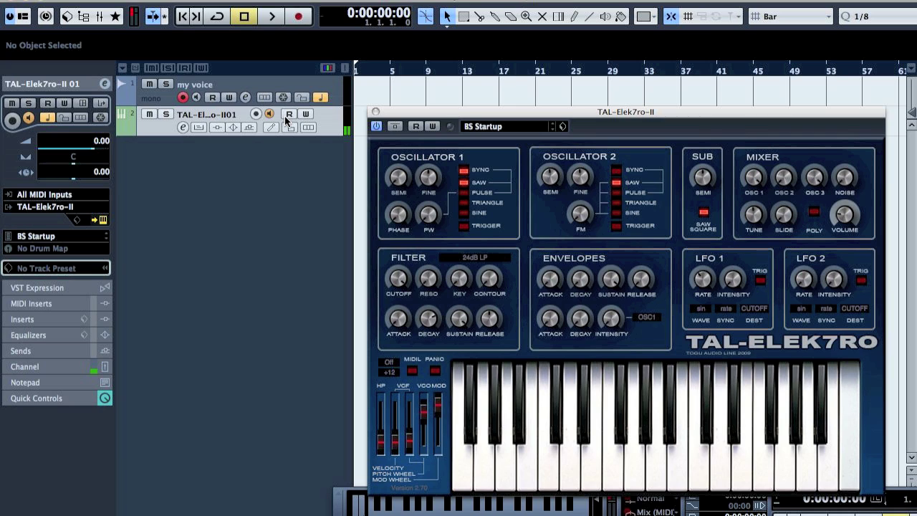
key(h)
key(5)
key(7)
key(6)
key(6)
click(269, 113)
drag(435, 113, 475, 121)
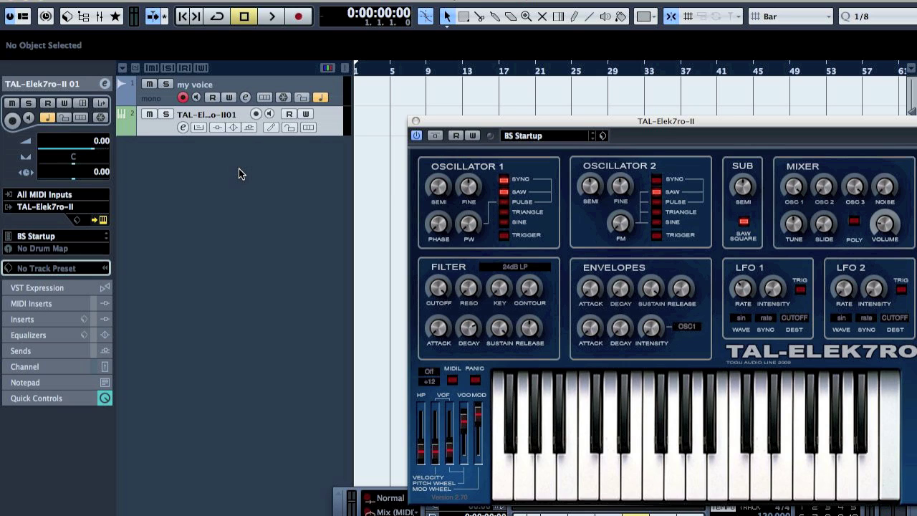
Step: Record a voice take of about 9 seconds on the my voice track and disarm the track for recording
key(space)
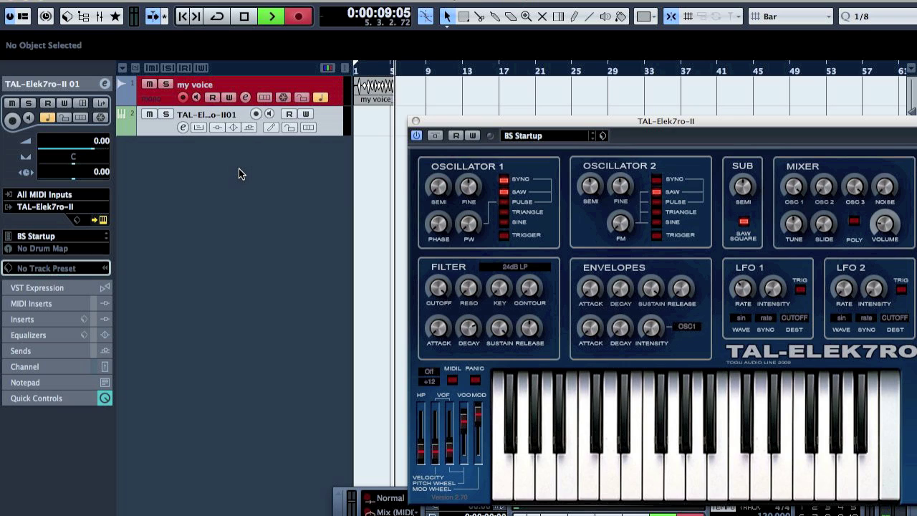
key(space)
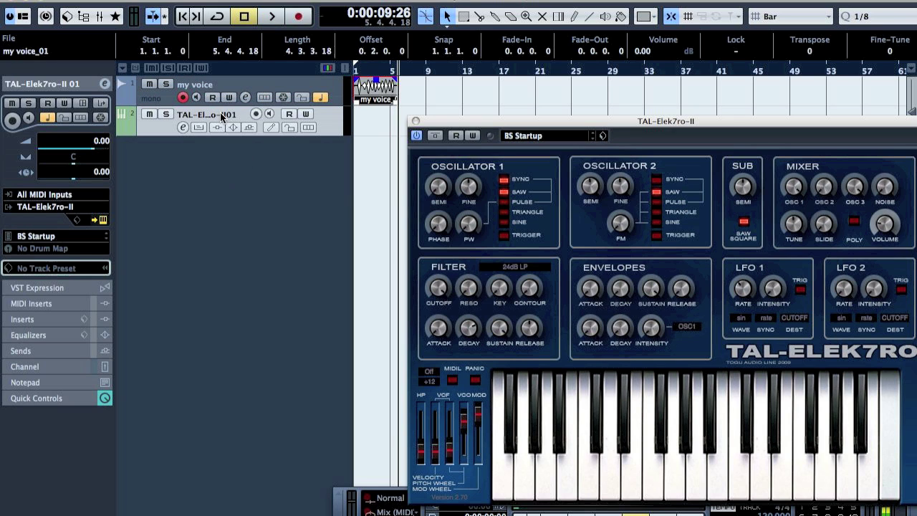
click(182, 98)
Step: Check the my voice track's available outputs and add one stereo group channel track for routing
click(160, 94)
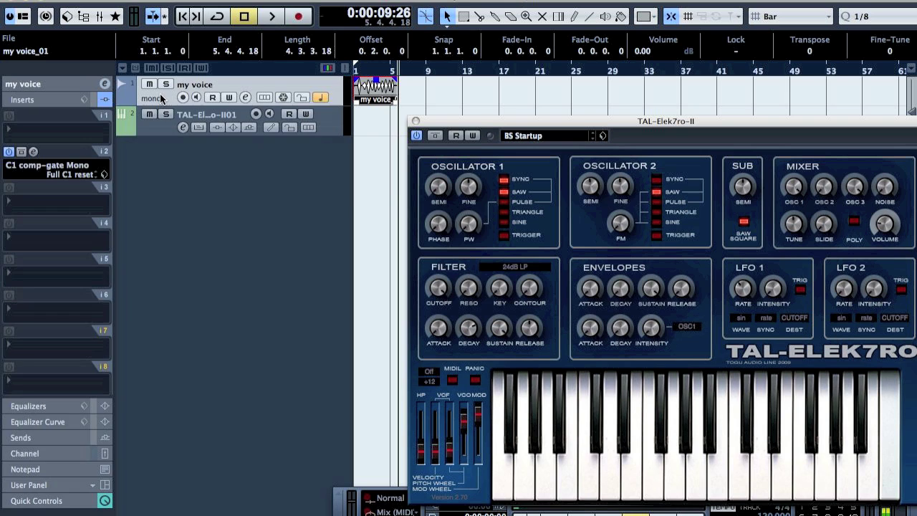
click(51, 85)
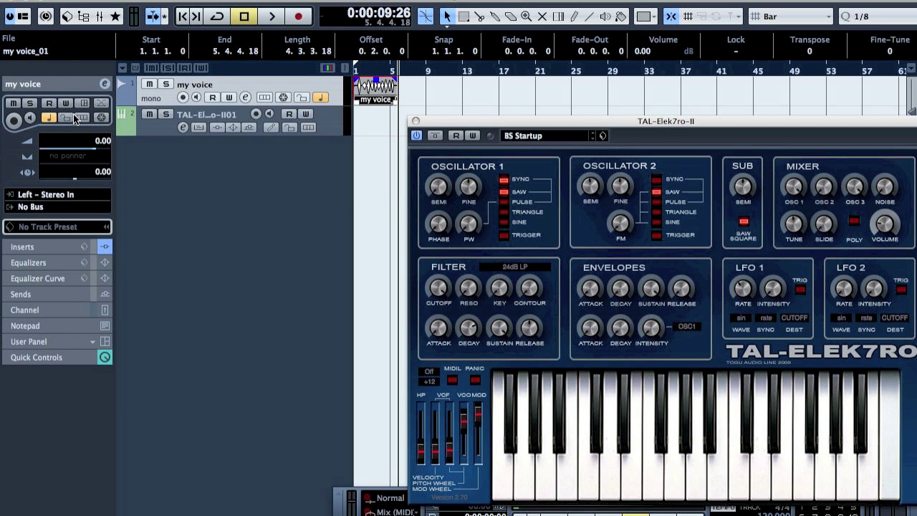
click(56, 206)
click(53, 209)
right_click(198, 193)
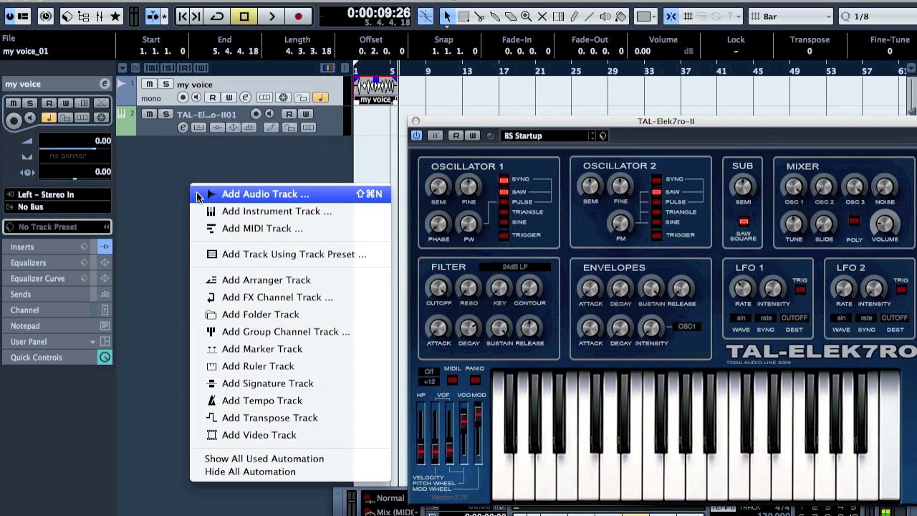
click(285, 332)
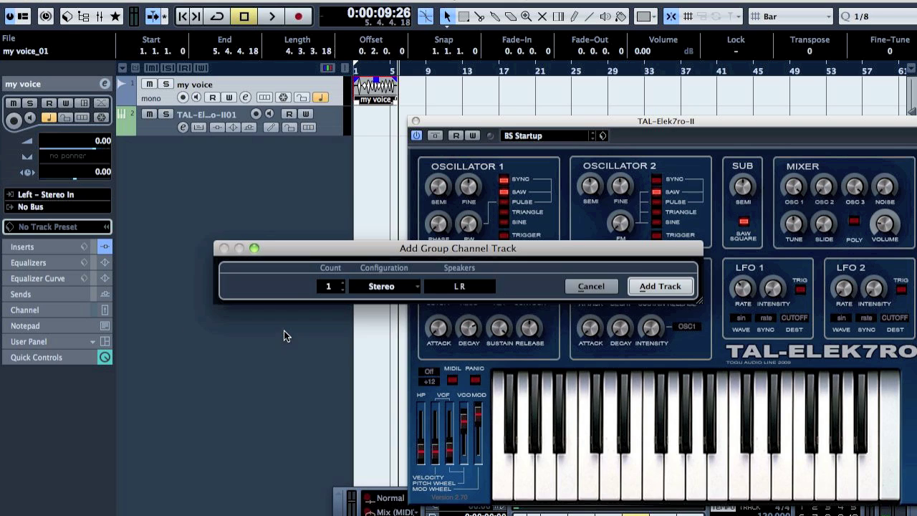
click(650, 285)
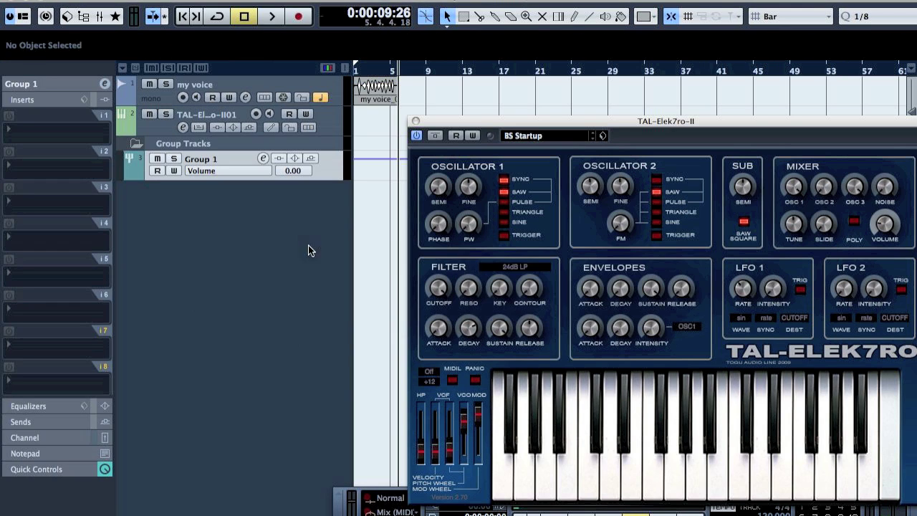
Step: Route the my voice track's output to Group 1 and pan it fully left
click(150, 96)
click(33, 205)
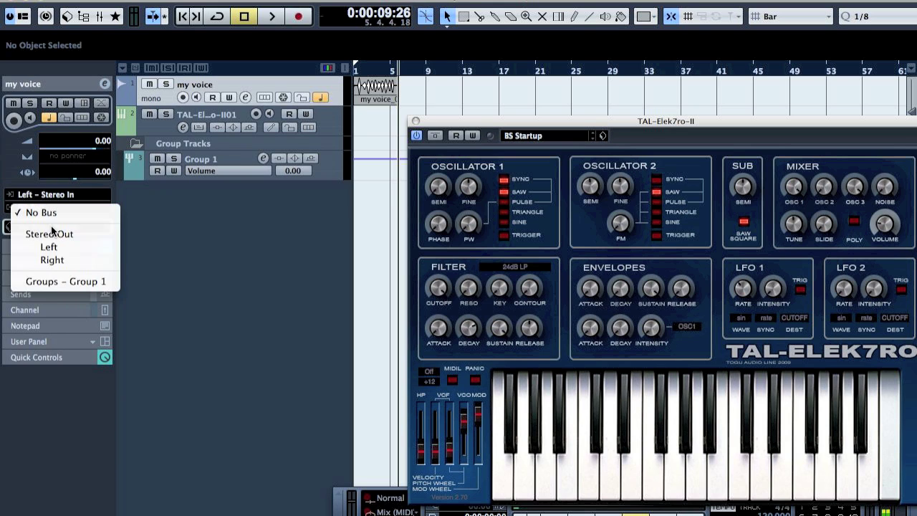
click(66, 279)
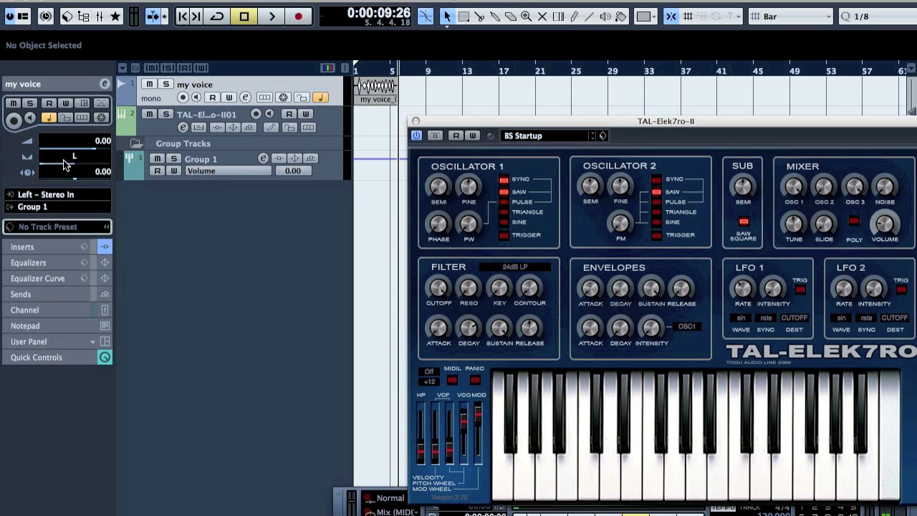
Step: Route the TAL-Elek7ro-II track's output to Group 1 and pan it fully right
click(156, 129)
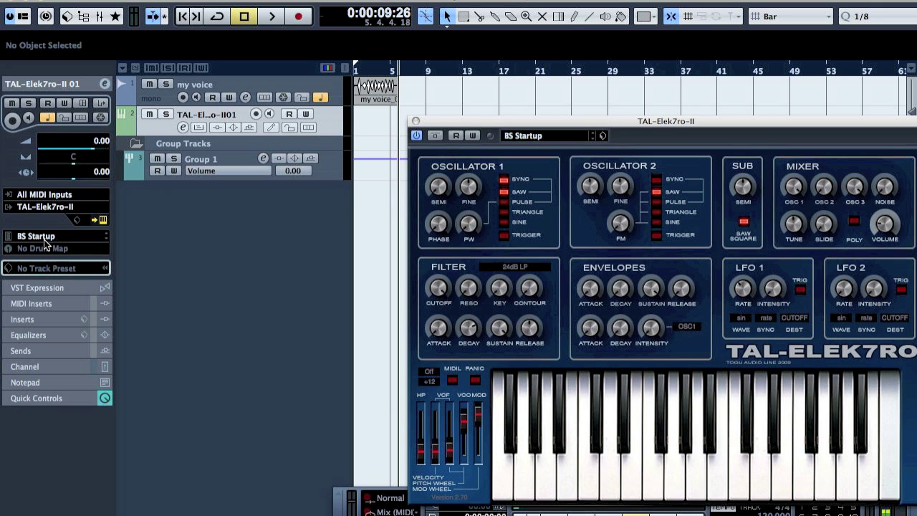
click(103, 83)
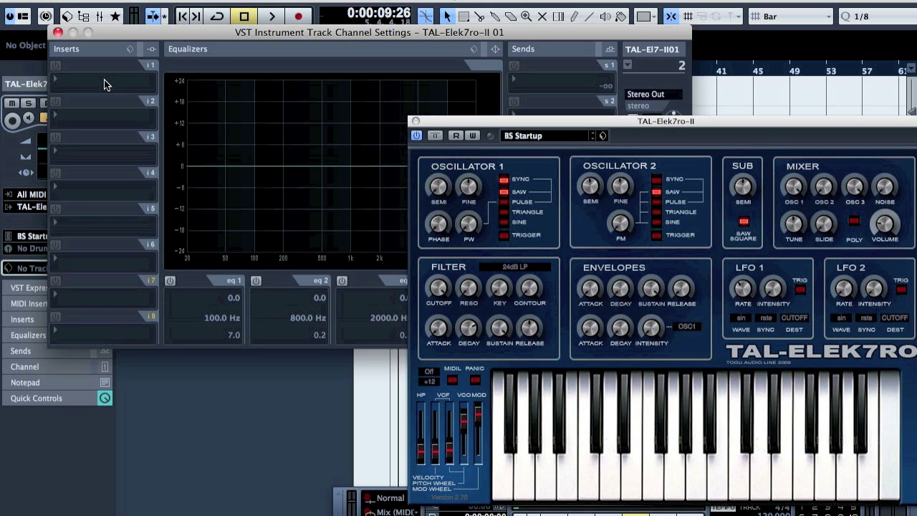
click(650, 93)
click(665, 144)
drag(491, 122, 482, 209)
drag(660, 142, 840, 134)
click(58, 33)
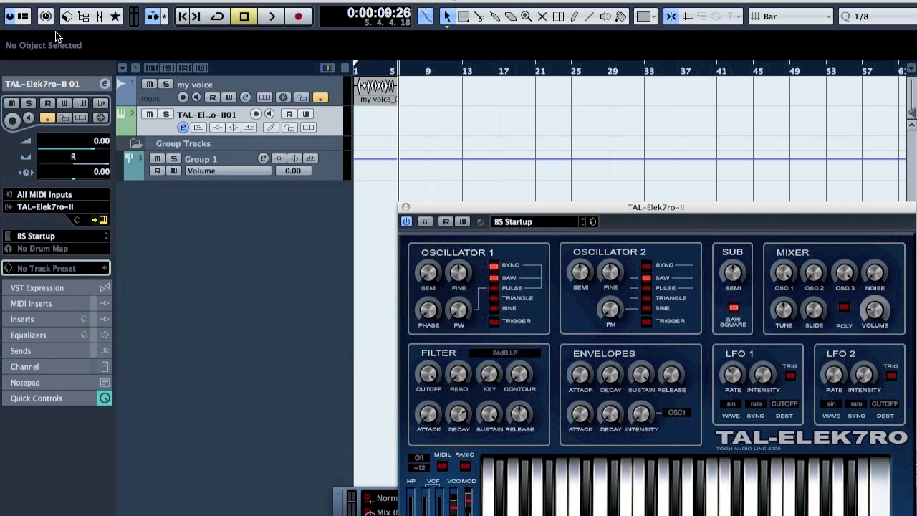
Step: Load the mda Vocoder from the free MDA plugins into insert slot 3 of Group 1
click(215, 159)
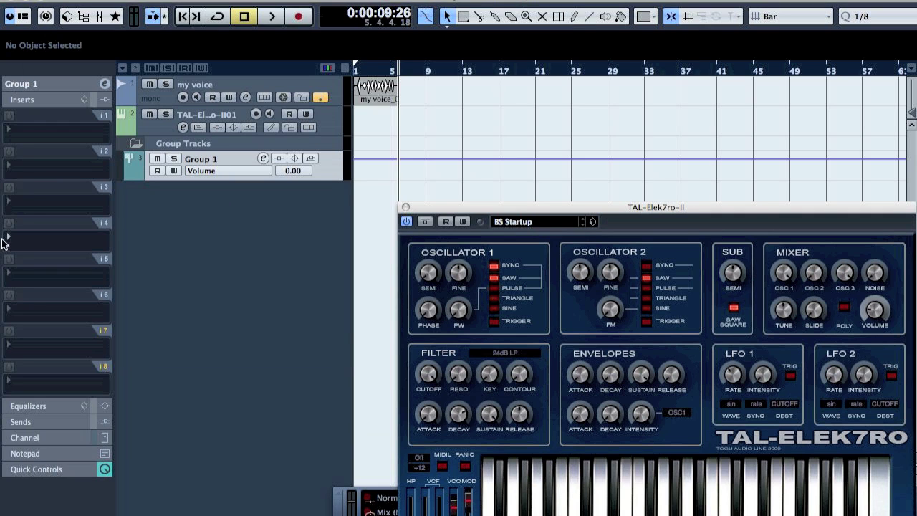
click(25, 203)
mouse_move(120, 422)
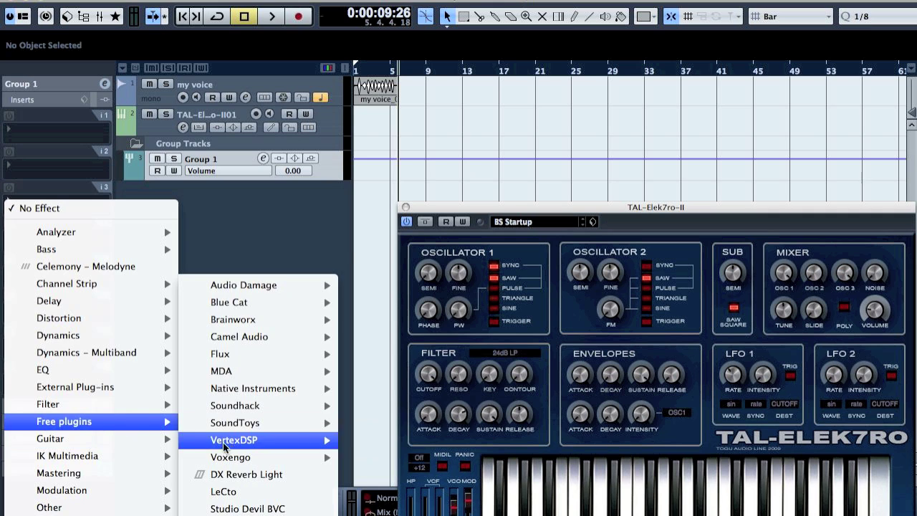
mouse_move(267, 372)
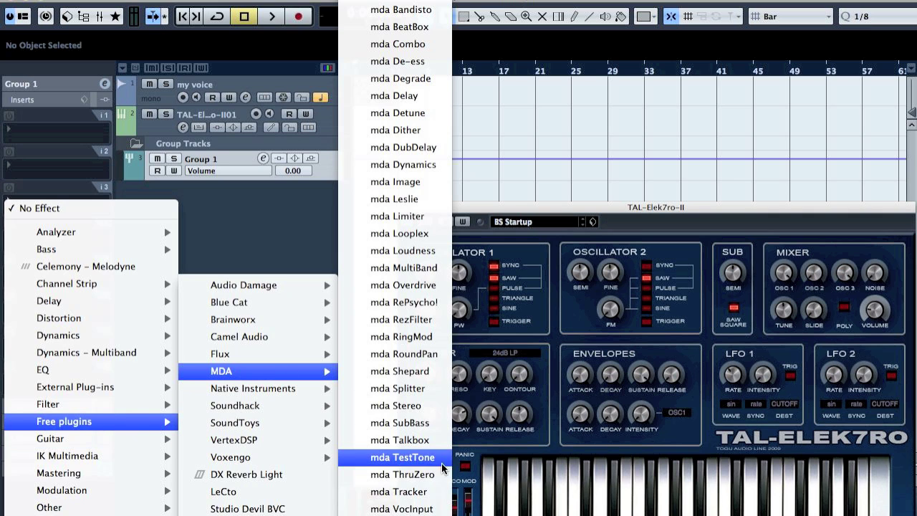
click(401, 515)
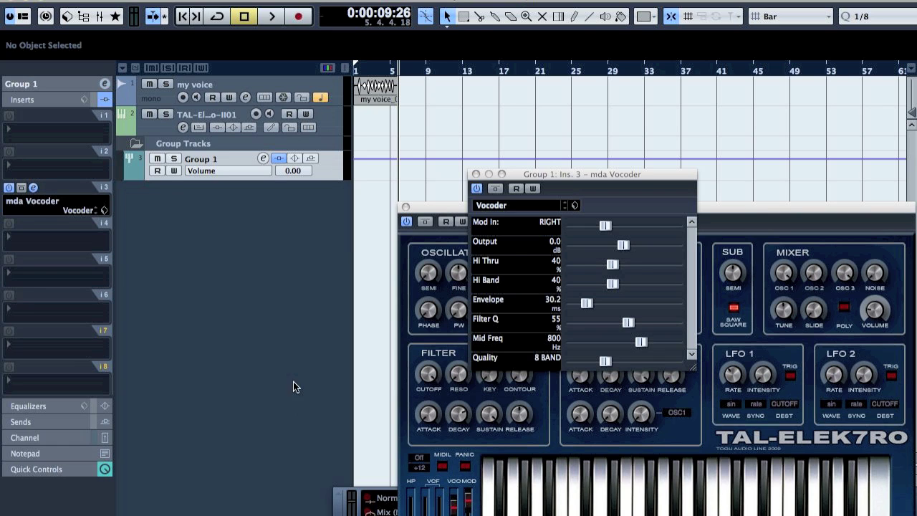
Step: Set the vocoder's Mod In to RIGHT by moving its slider to the minimum, and close the vocoder window
click(608, 227)
drag(608, 227, 531, 227)
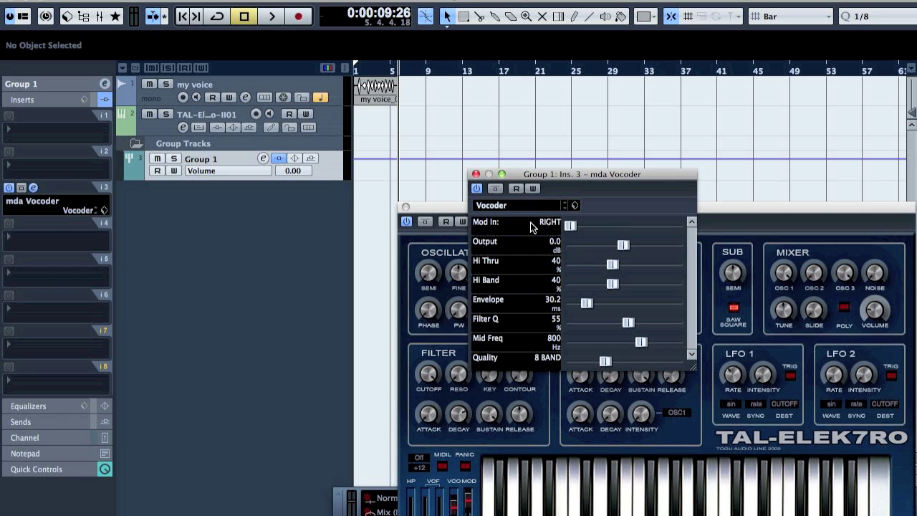
click(475, 174)
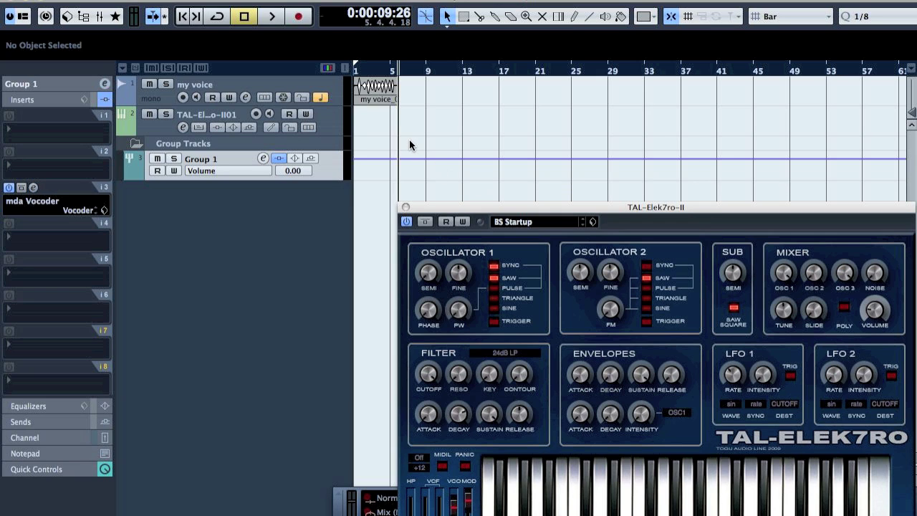
Step: Loop the voice clip from the project start and play the monitored synth on the virtual keyboard to hear the vocoder
key(Home)
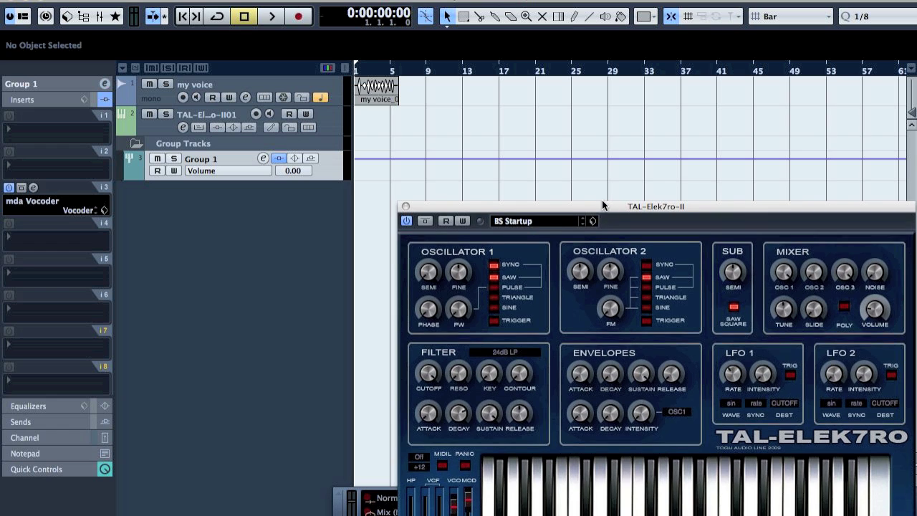
drag(601, 202, 568, 80)
key(alt+k)
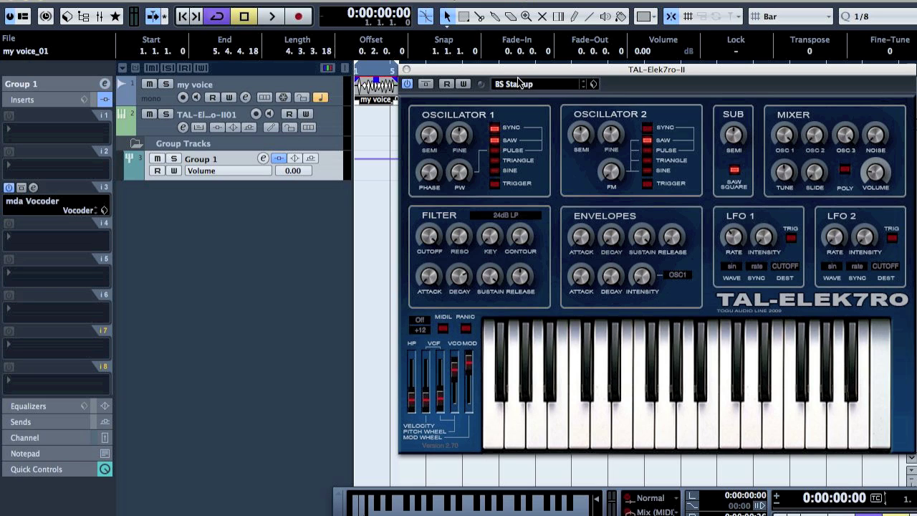
key(space)
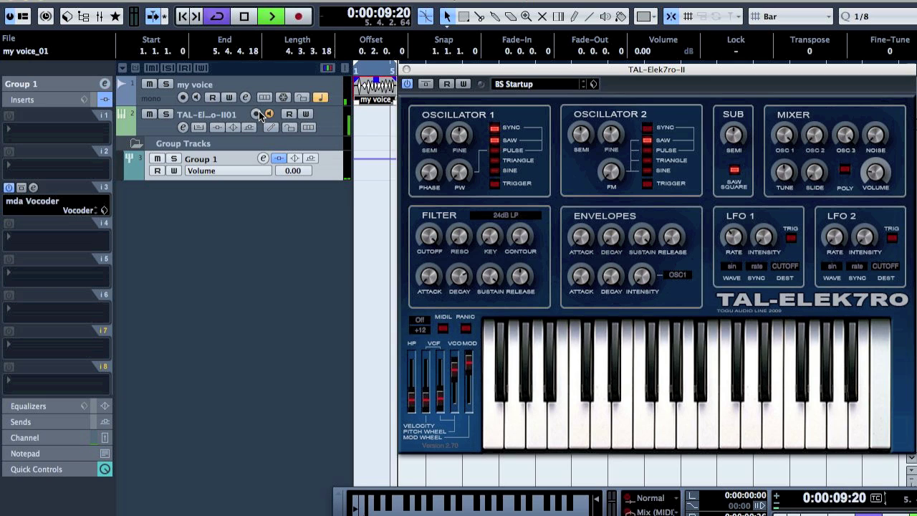
key(XF86AudioRaiseVolume)
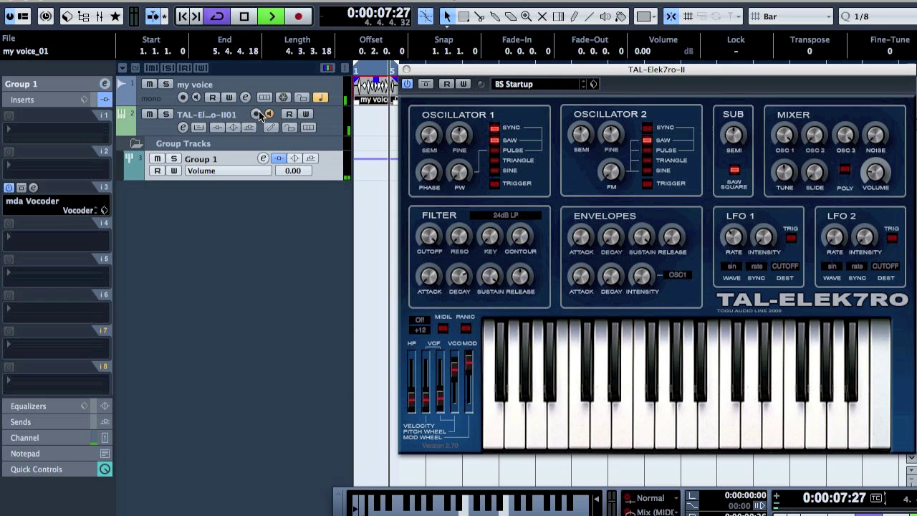
key(space)
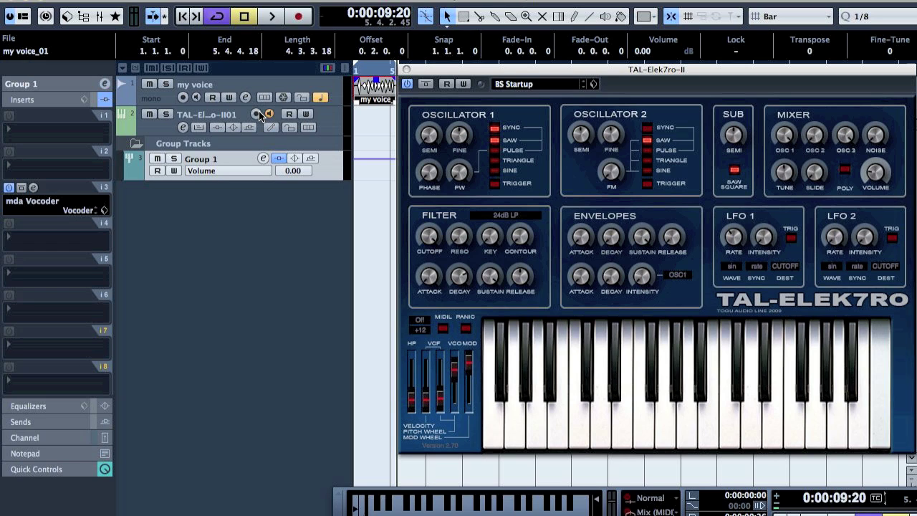
Step: Import ahjteam_chrome_v02.mp3 onto a new track, copied to the working directory at 24 bit, and move the voice clip to bar 9
click(193, 115)
click(93, 2)
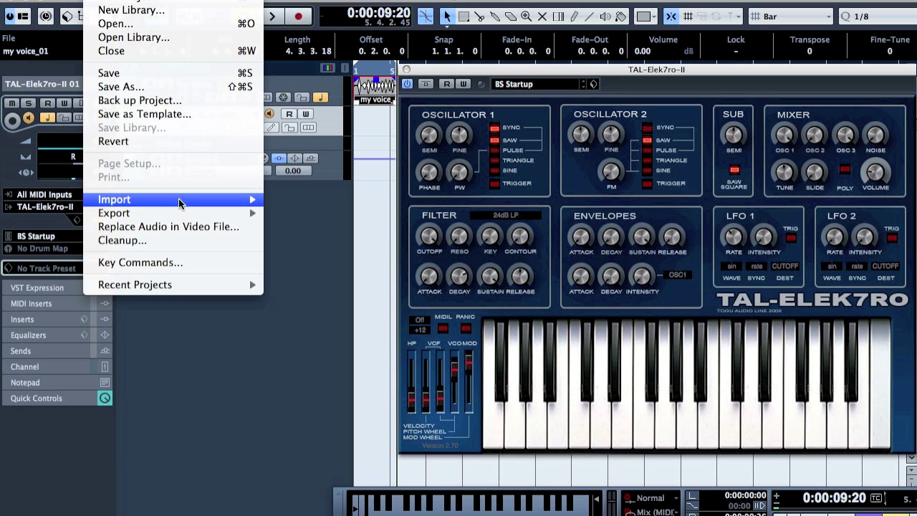
click(302, 197)
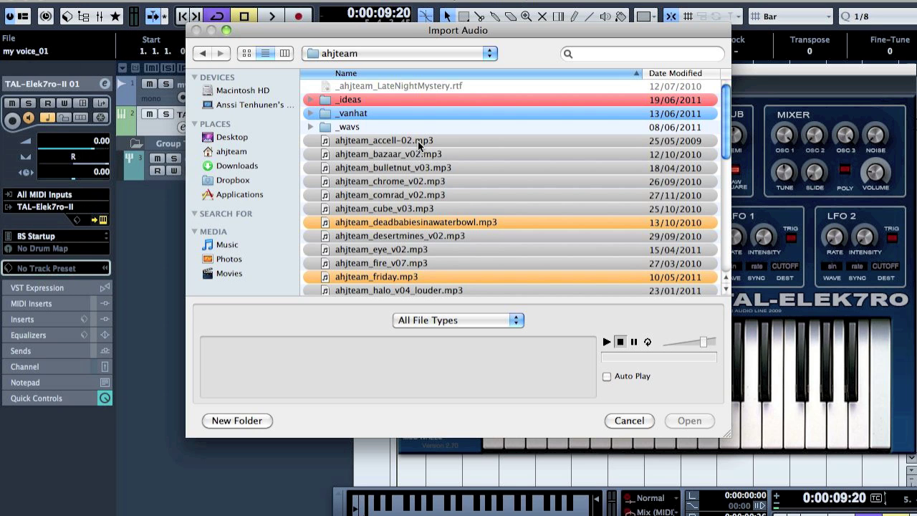
double_click(403, 178)
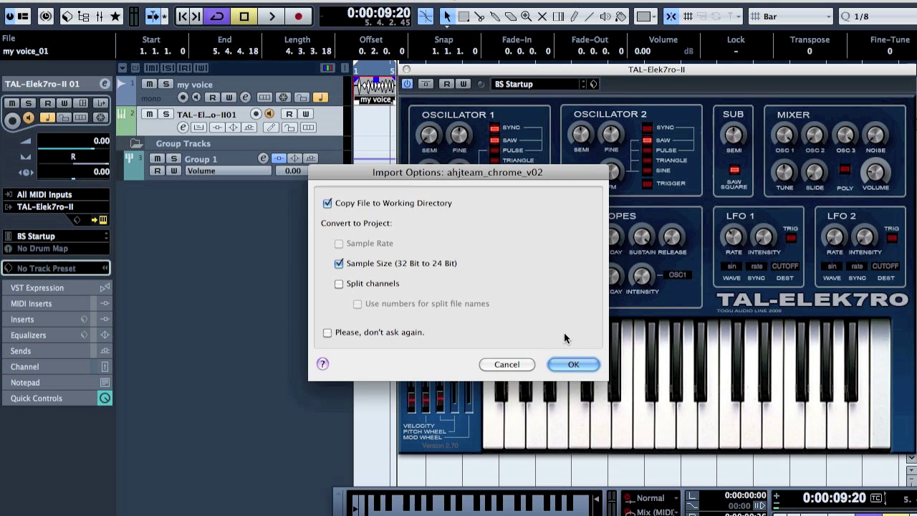
click(574, 362)
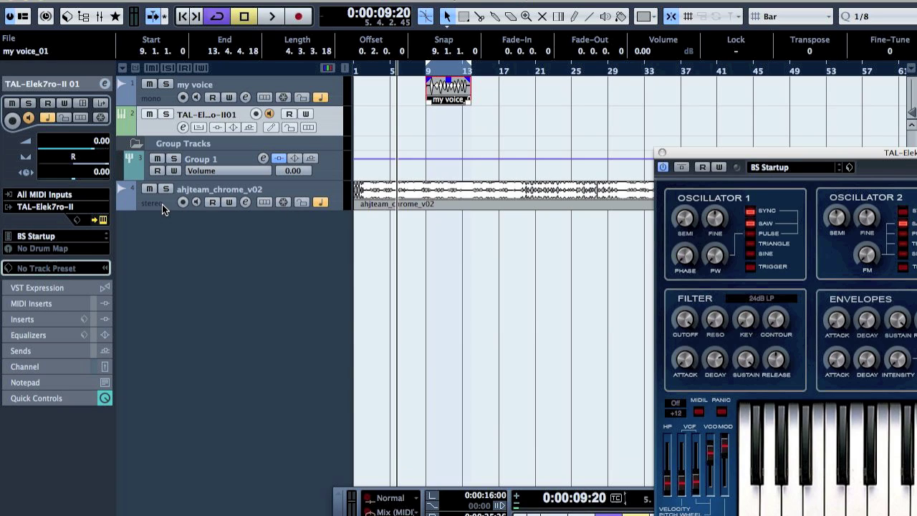
Step: Pan the imported ahjteam_chrome_v02 track fully right and route its output to Group 1
click(163, 206)
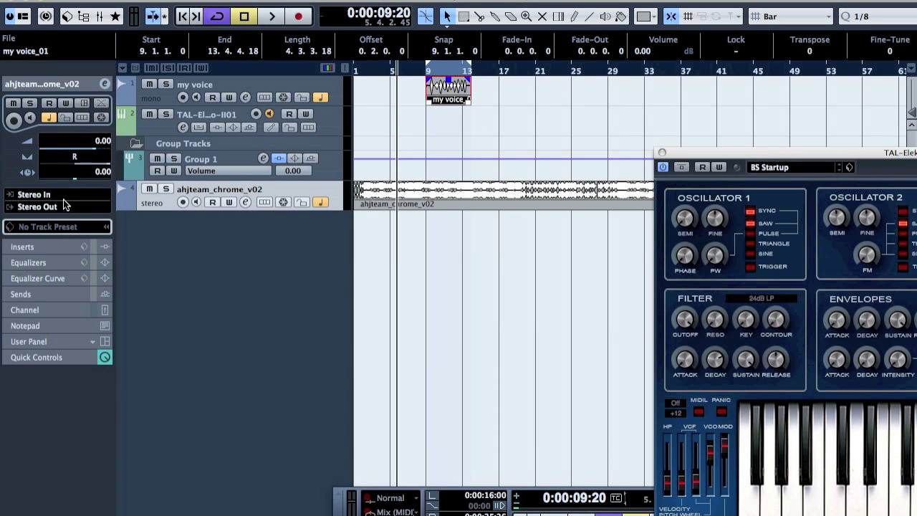
click(44, 208)
click(62, 260)
Step: Play the looped section starting at bar 9 to hear the voice vocoded with the imported song, and stop playback
key(KP_1)
key(space)
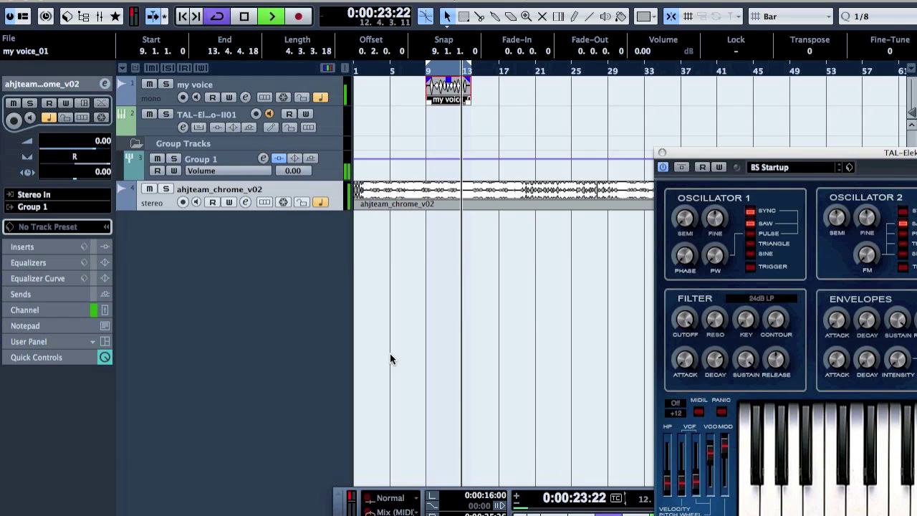
key(space)
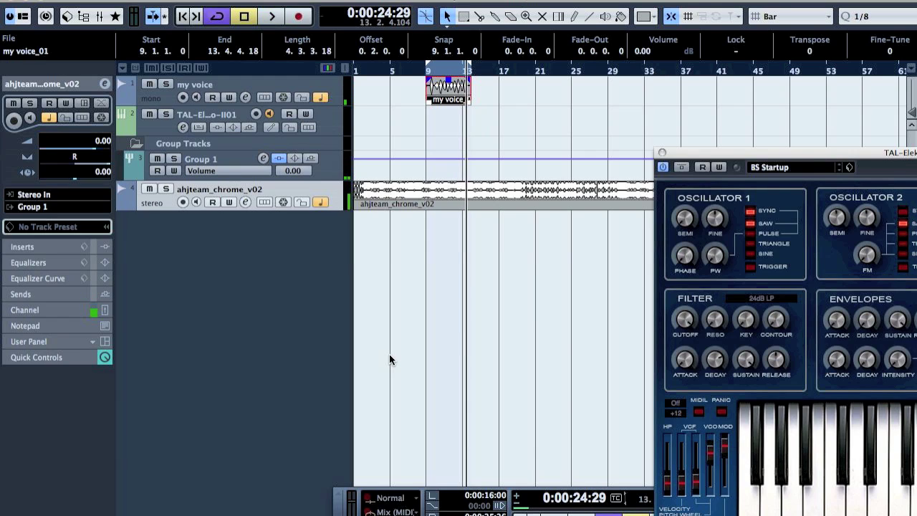